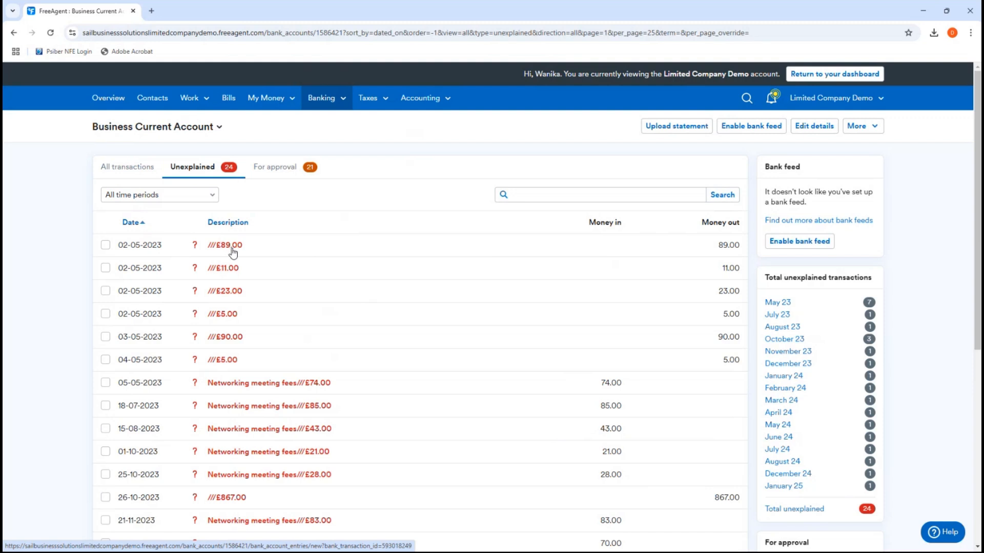
pyautogui.click(234, 249)
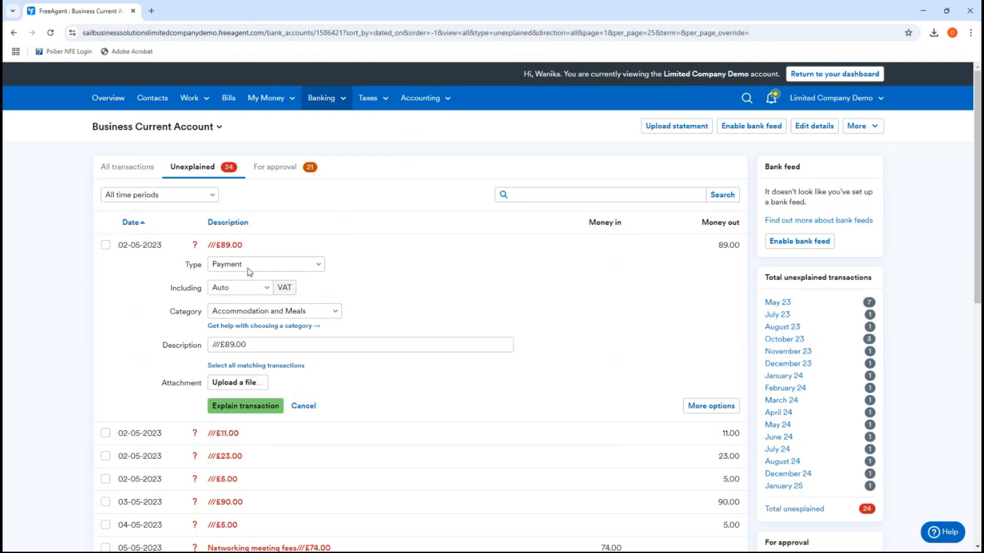
pyautogui.click(249, 311)
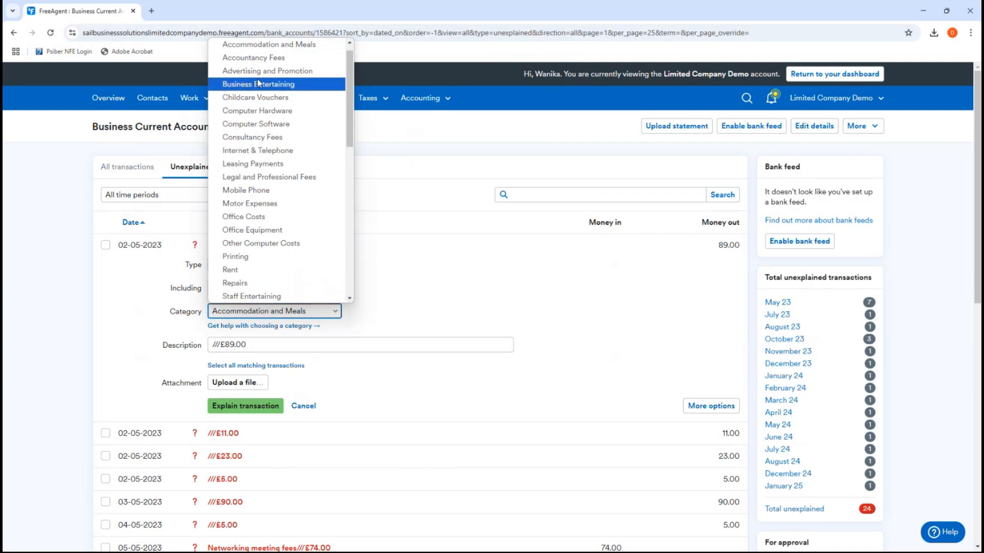
pyautogui.click(278, 45)
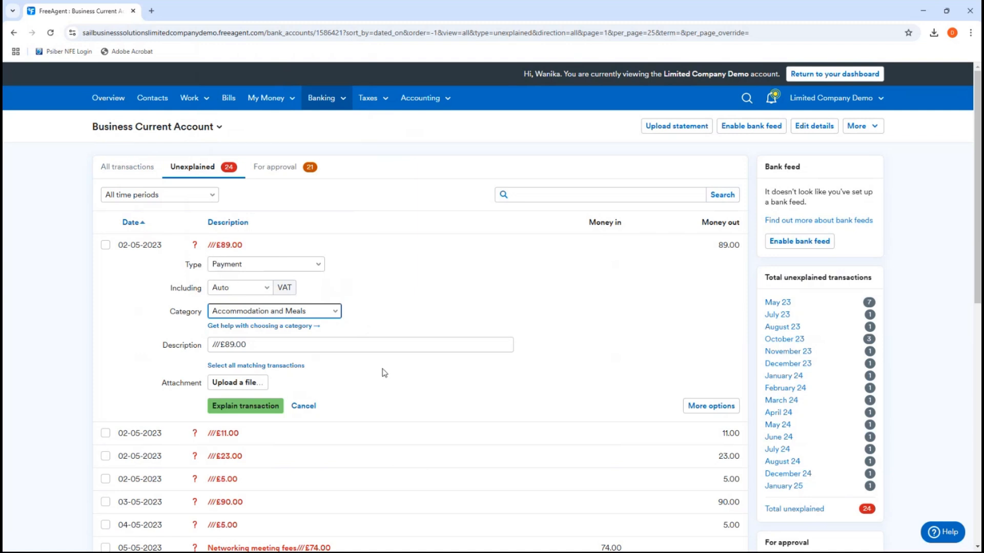
pyautogui.click(252, 289)
pyautogui.click(253, 289)
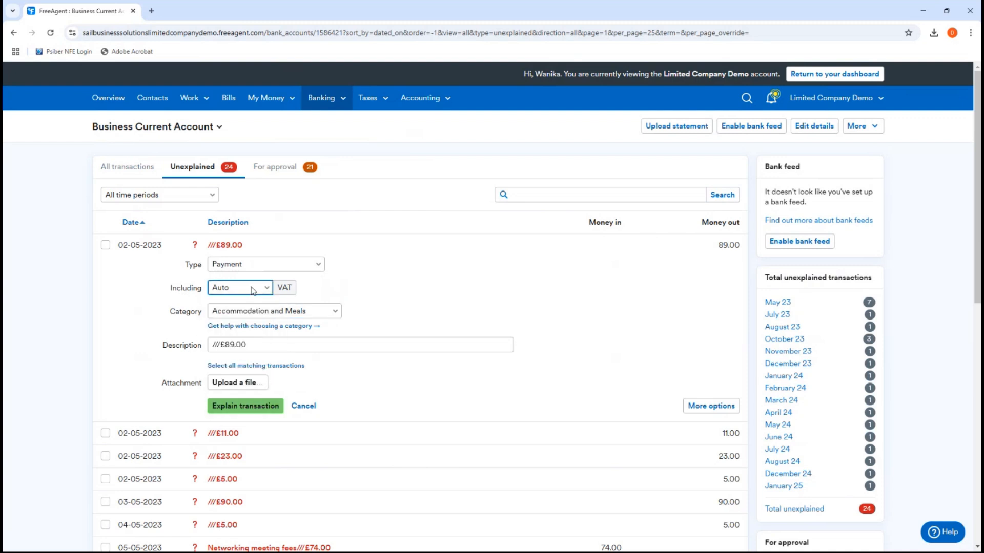
pyautogui.click(236, 441)
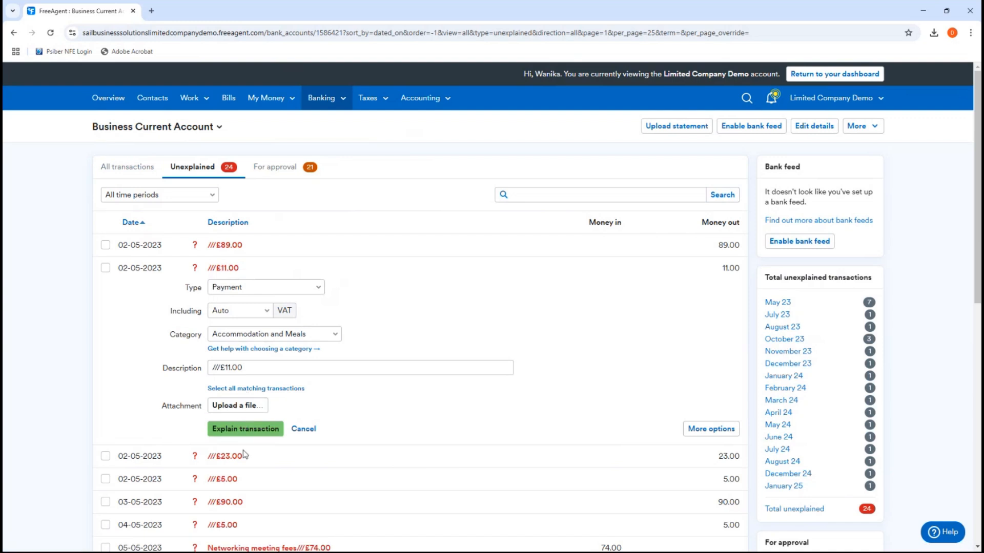
# Step: Explain the £89.00 payment dated 02-05-2023 as Accommodation and Meals including 20% VAT
pyautogui.click(230, 246)
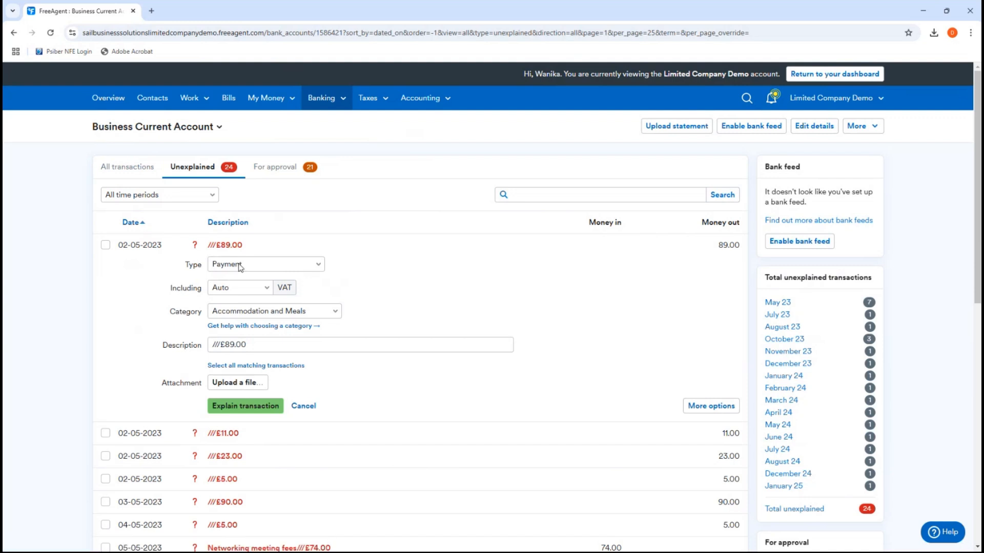
pyautogui.click(267, 289)
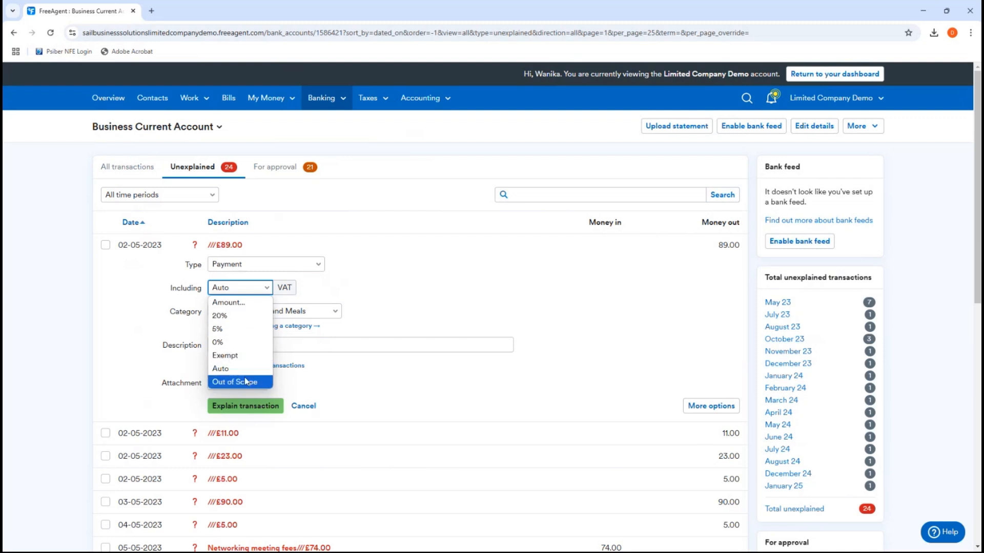
pyautogui.click(413, 282)
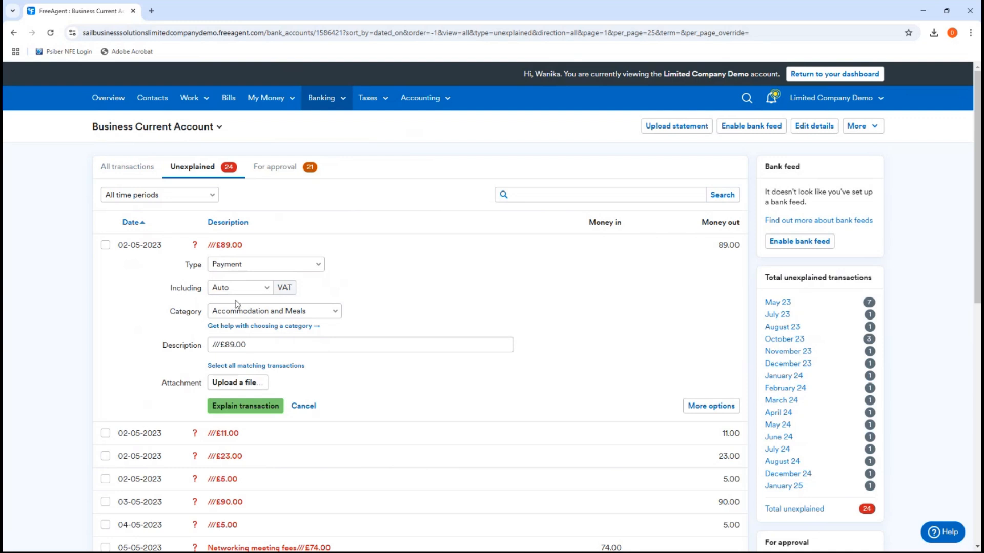
pyautogui.click(256, 290)
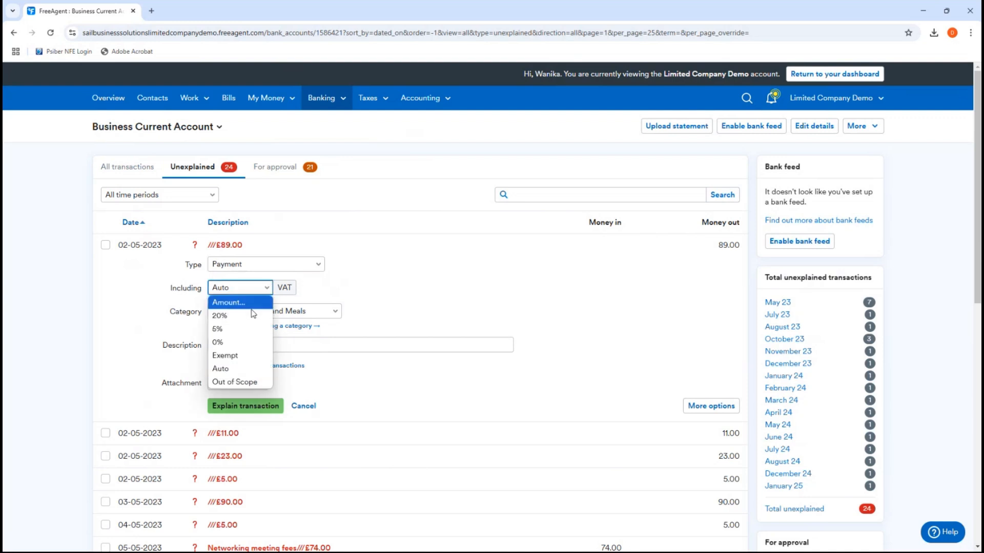
pyautogui.click(249, 316)
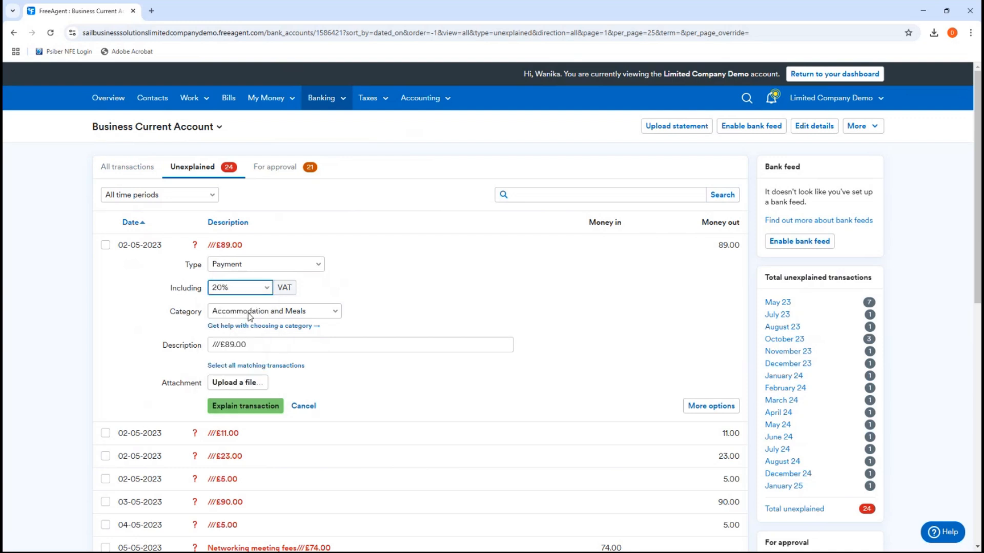
pyautogui.click(242, 408)
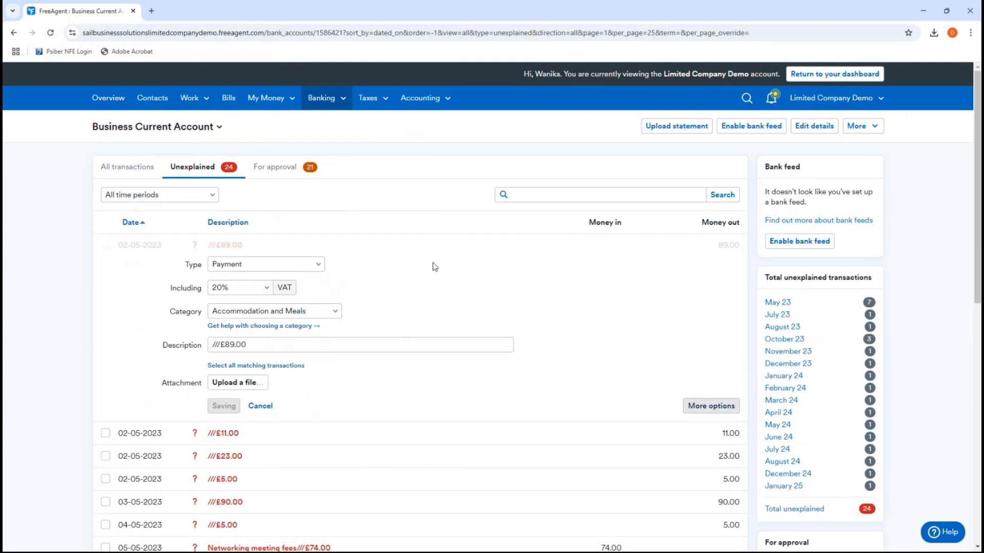
# Step: Set the category of the £11.00 payment dated 02-05-2023 to Bank/Finance Charges
pyautogui.click(231, 268)
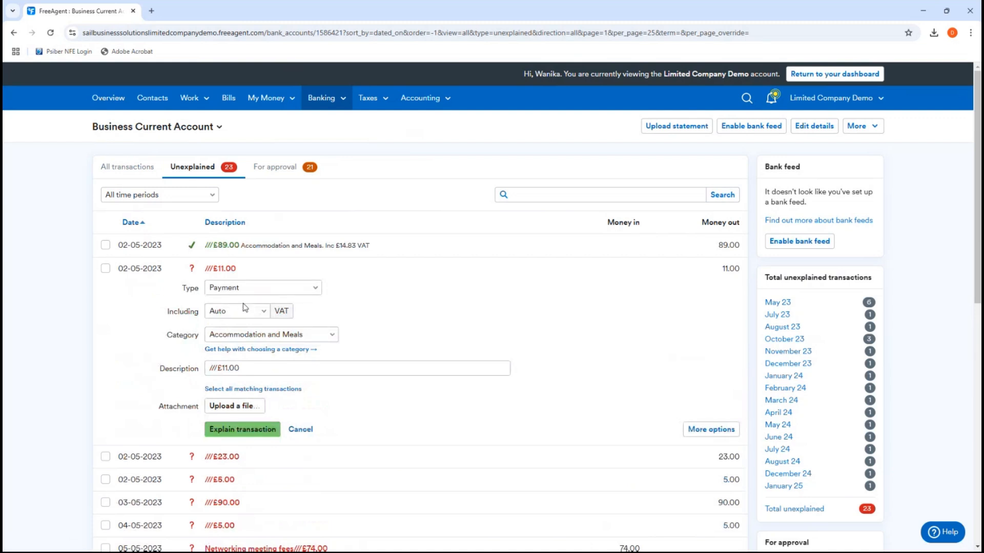
pyautogui.click(225, 316)
pyautogui.click(490, 310)
pyautogui.click(236, 337)
pyautogui.scroll(-2, 315, 203)
pyautogui.scroll(2, 280, 152)
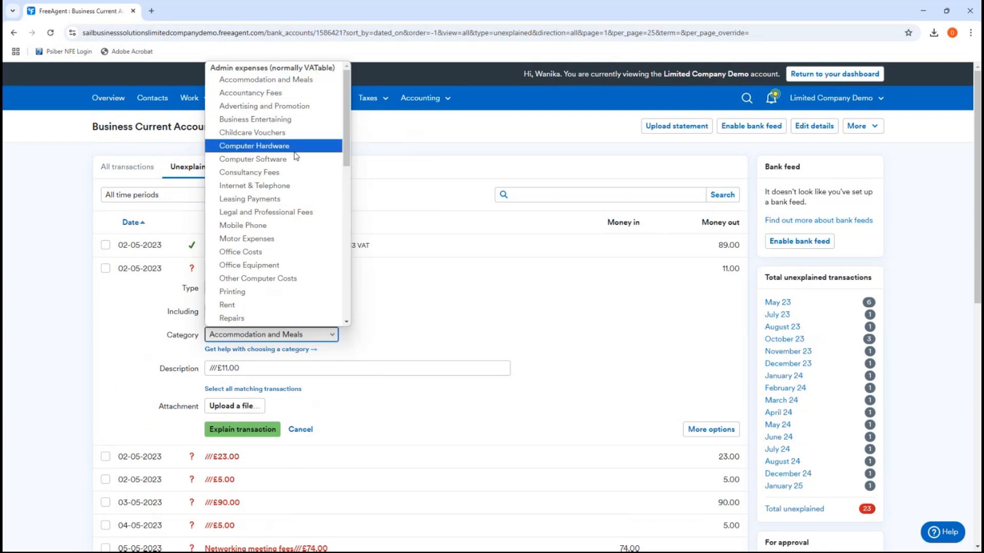
pyautogui.scroll(-4, 292, 153)
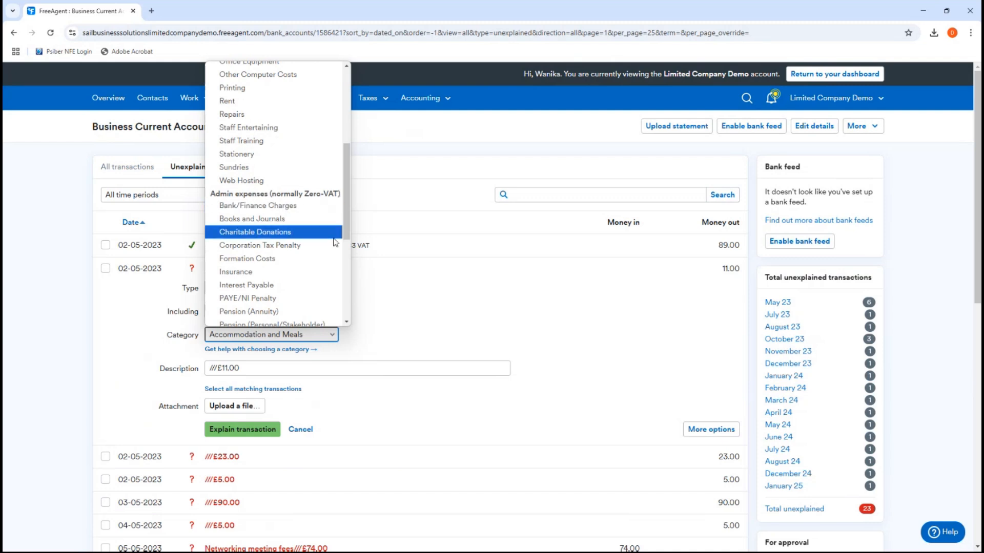
pyautogui.click(276, 206)
# Step: Review the VAT options for the £11.00 payment and save its explanation with 0% VAT
pyautogui.click(249, 310)
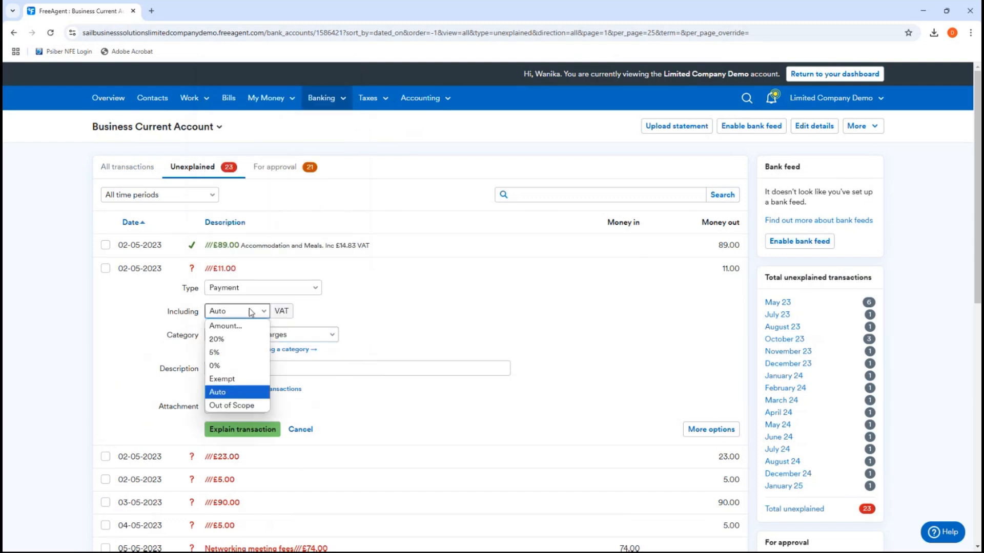
pyautogui.click(392, 291)
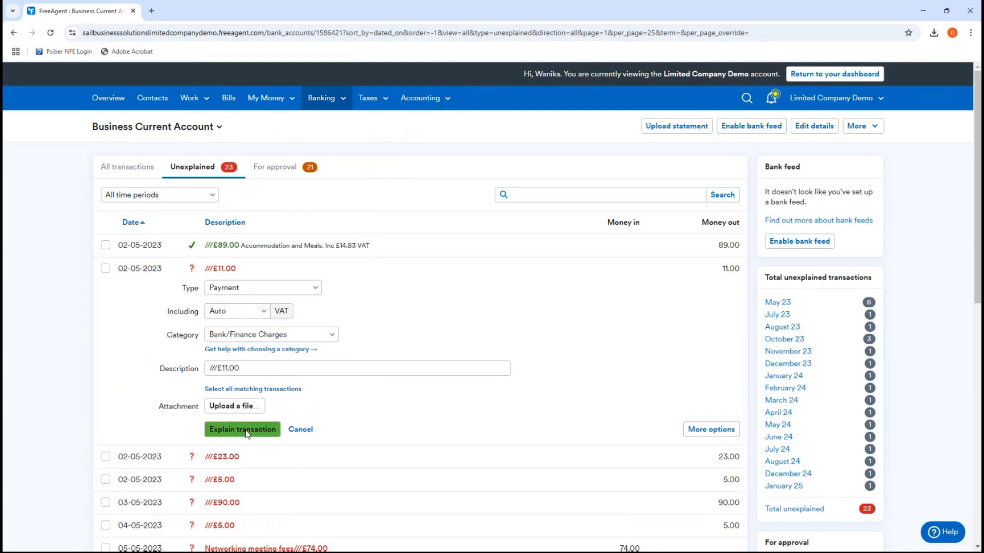
pyautogui.click(251, 314)
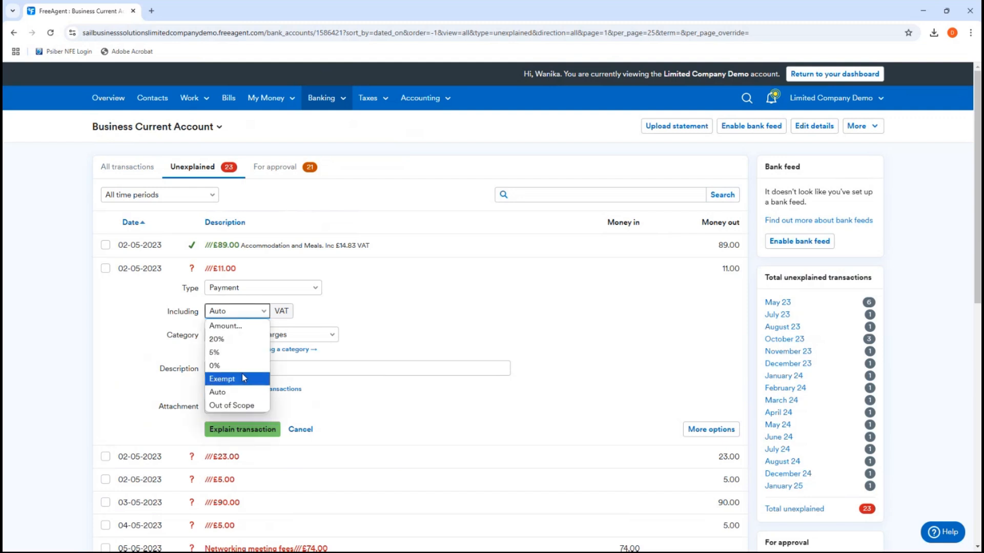
pyautogui.click(256, 431)
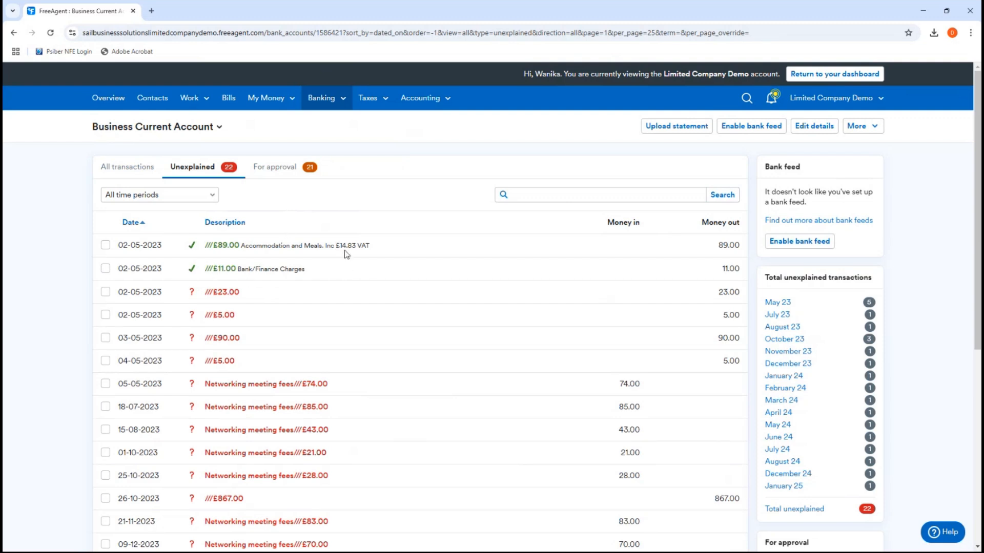
# Step: Check the VAT details of the explained £89.00 and £11.00 entries, expanding the £11.00 one
pyautogui.moveTo(369, 249); pyautogui.dragTo(326, 250)
pyautogui.moveTo(336, 274); pyautogui.dragTo(201, 274)
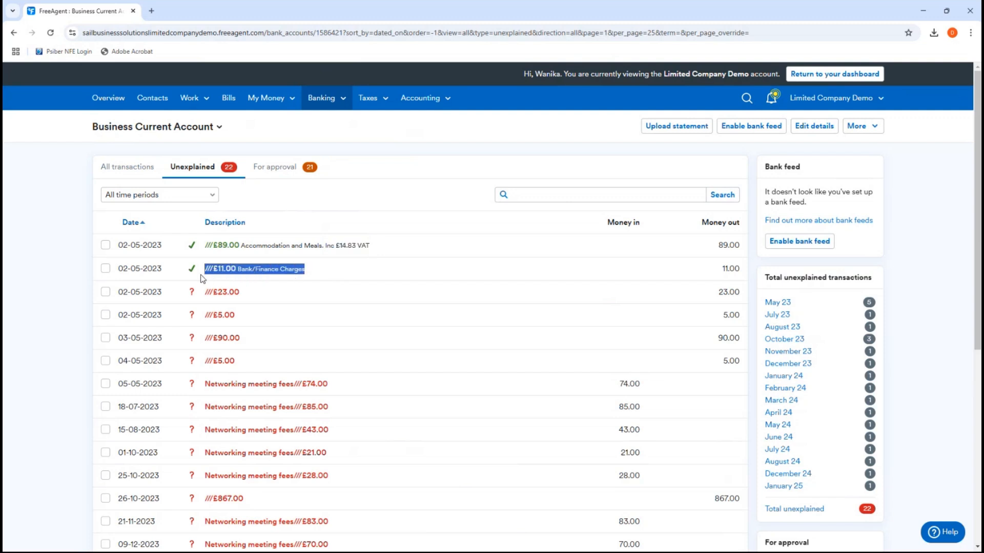
pyautogui.moveTo(383, 270); pyautogui.dragTo(312, 272)
pyautogui.click(215, 277)
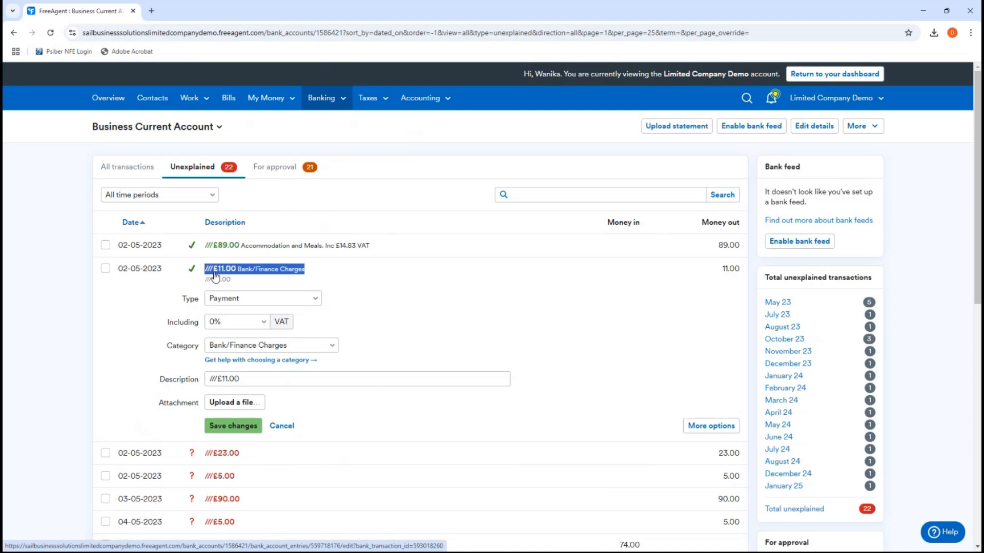
pyautogui.scroll(-2, 309, 430)
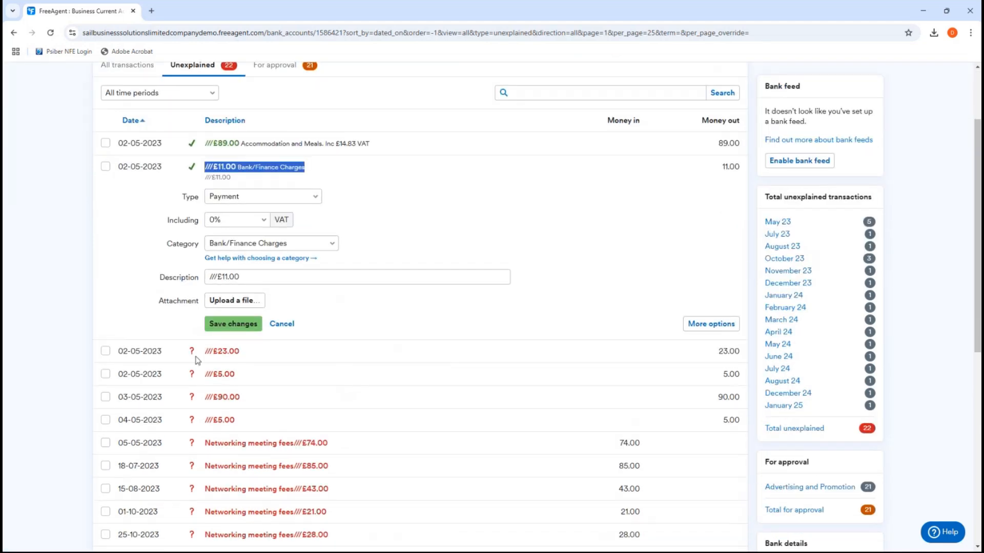
# Step: Try the 0%, Exempt and Out of Scope VAT options on the £23.00 payment dated 02-05-2023
pyautogui.click(219, 353)
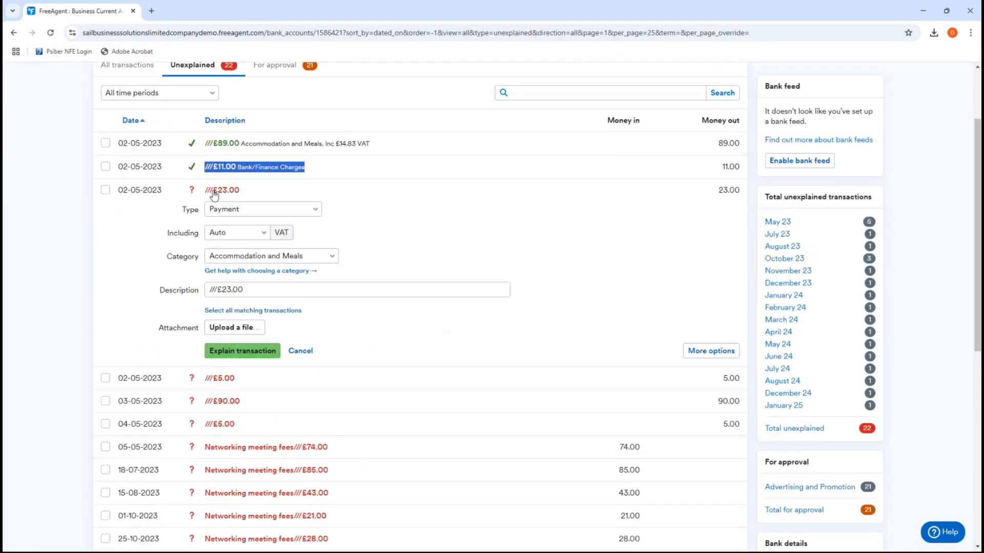
pyautogui.click(236, 232)
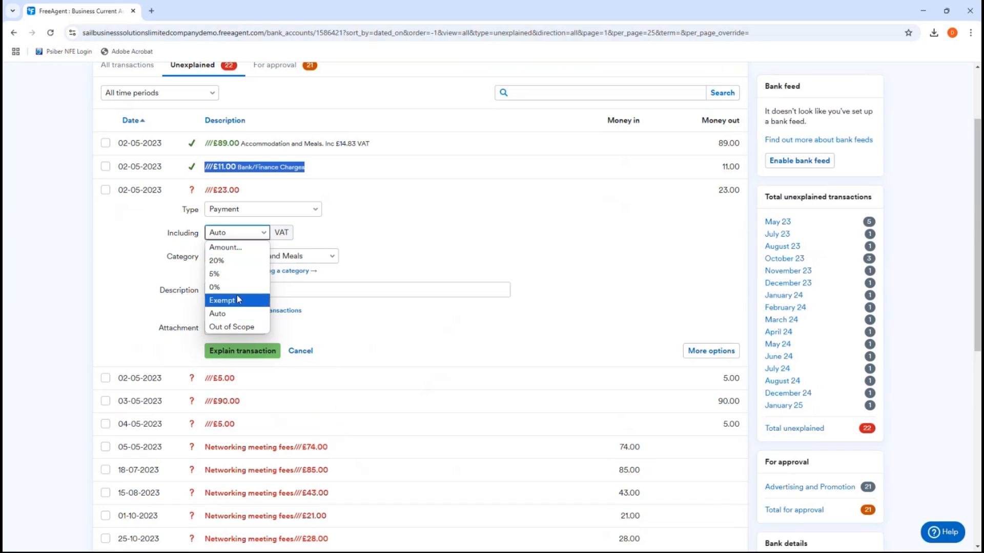
pyautogui.click(215, 287)
pyautogui.click(218, 235)
pyautogui.click(225, 299)
pyautogui.click(228, 233)
pyautogui.click(225, 327)
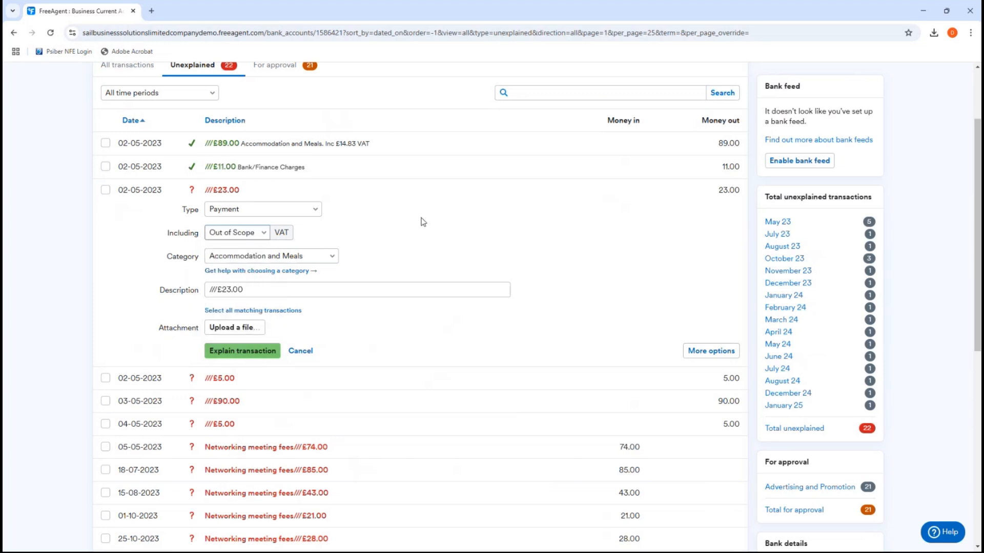
# Step: Reopen the £11.00 bank charge entry and look through the available expense categories
pyautogui.click(226, 168)
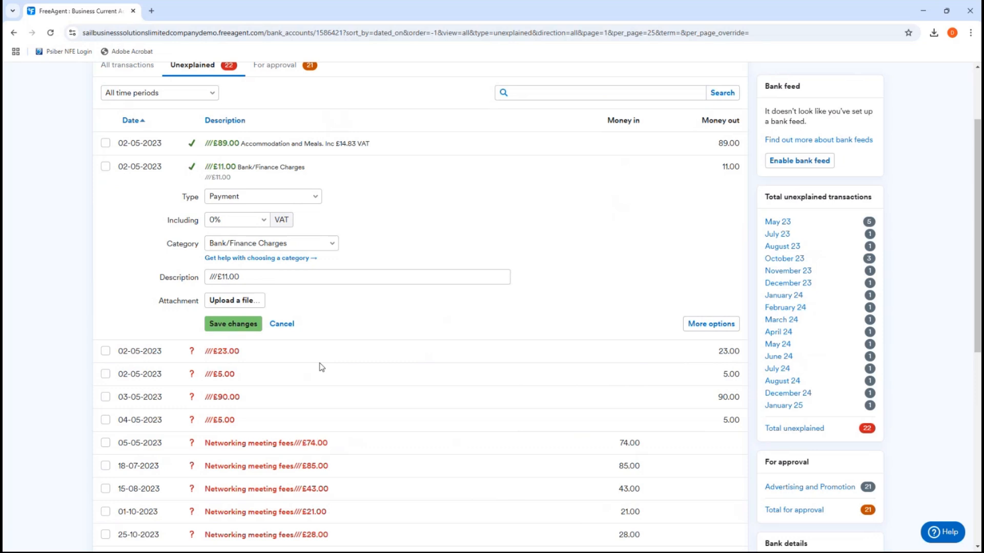
pyautogui.click(267, 243)
pyautogui.scroll(3, 278, 286)
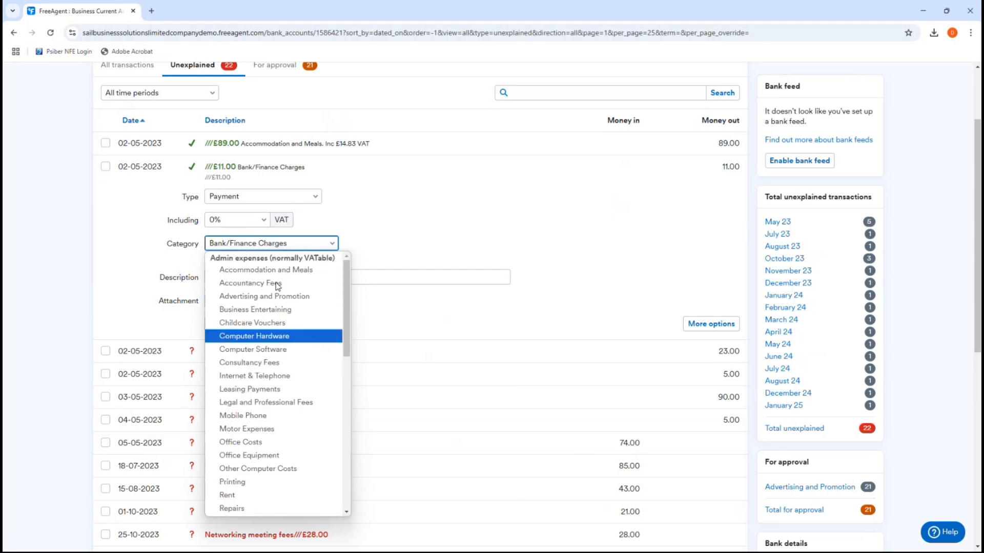
pyautogui.scroll(-5, 256, 298)
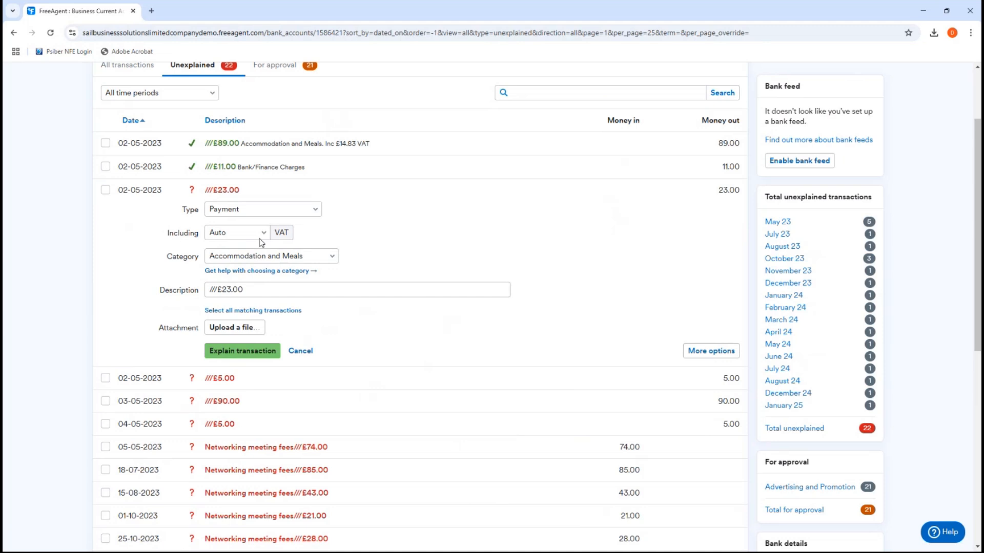
# Step: Examine the VAT rate options for the unexplained £23.00 payment and collapse its form
pyautogui.scroll(1, 261, 242)
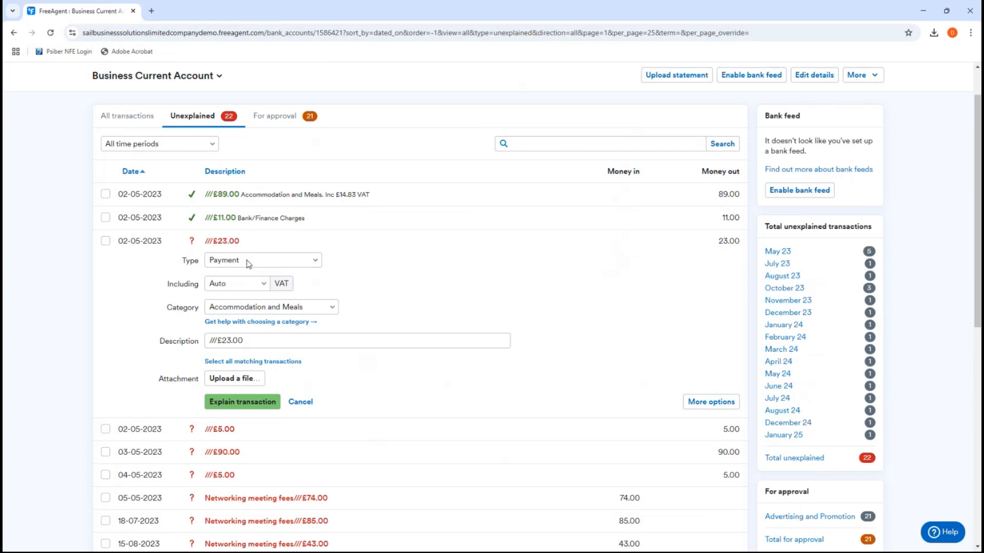
pyautogui.click(253, 285)
pyautogui.click(254, 285)
pyautogui.click(237, 246)
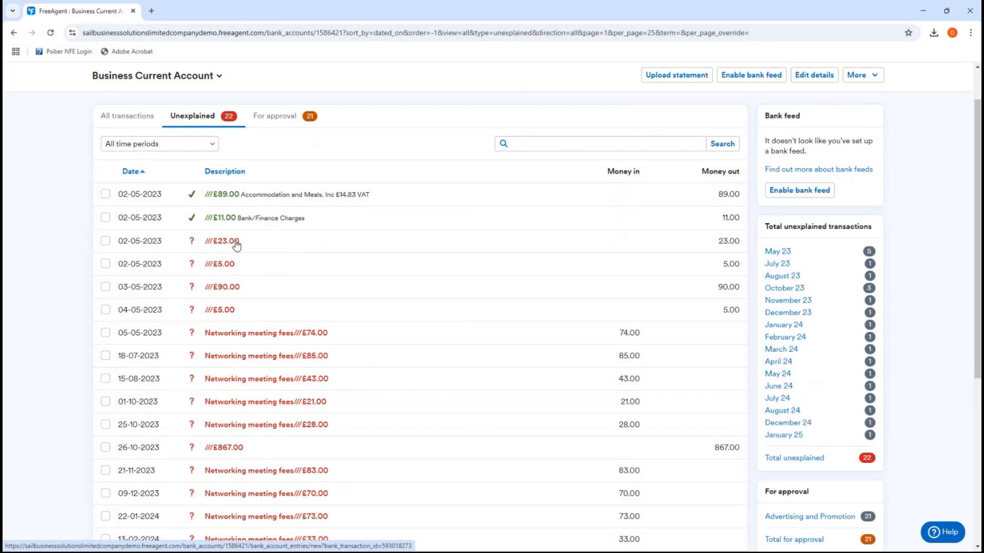
pyautogui.click(236, 243)
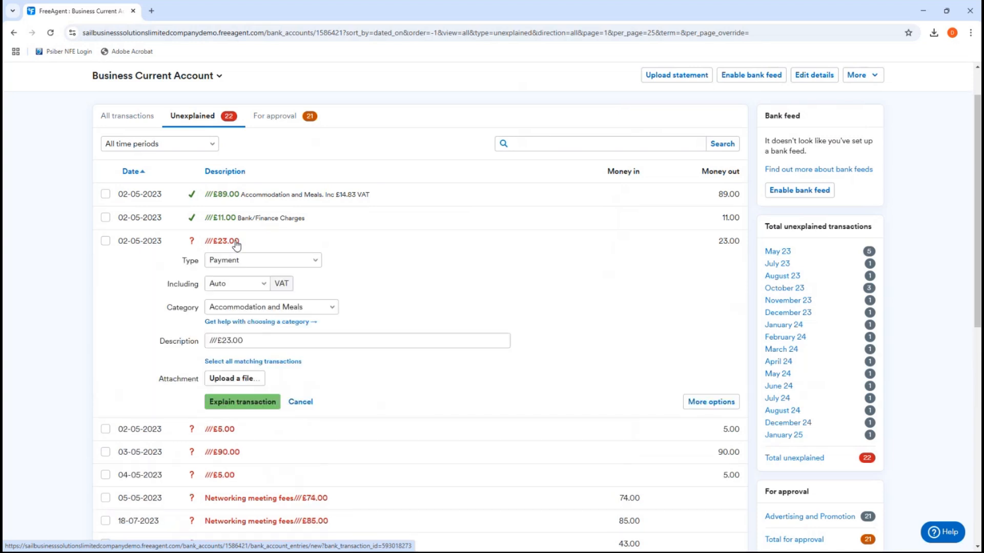
pyautogui.click(247, 281)
pyautogui.click(409, 280)
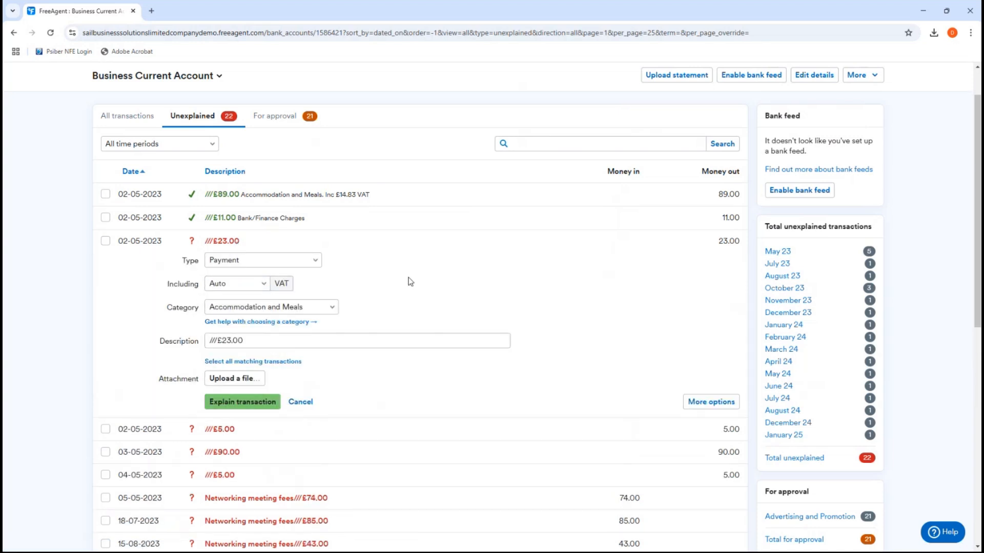
pyautogui.click(224, 242)
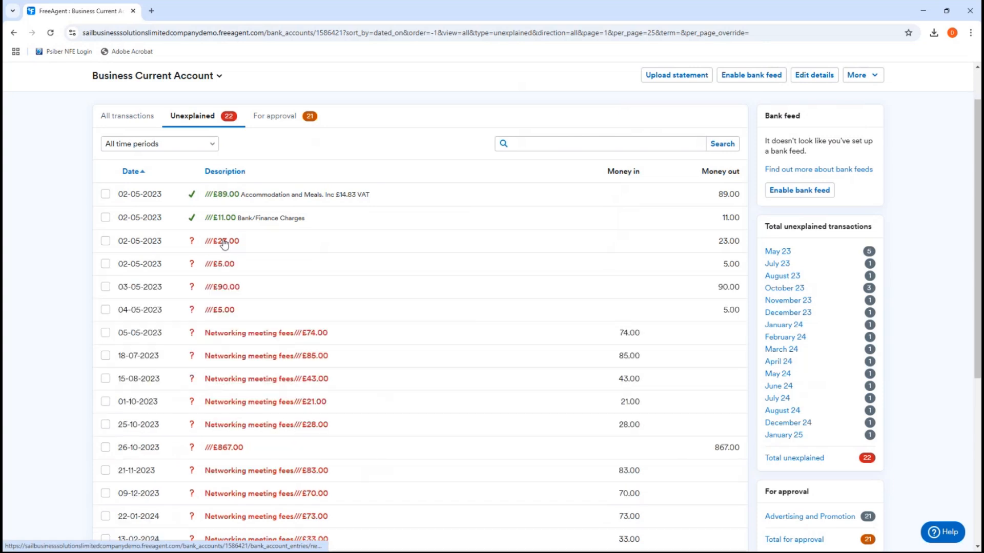
# Step: Expand the £74.00 networking meeting fees receipt dated 05-05-2023 and look through its type options and the invoices available for matching
pyautogui.click(255, 334)
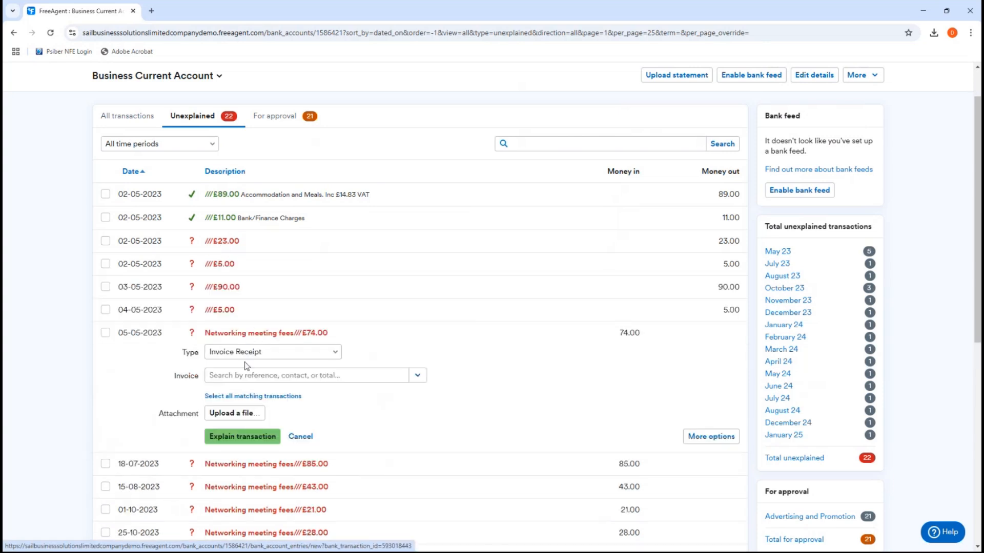
pyautogui.click(243, 353)
pyautogui.click(244, 354)
pyautogui.click(244, 354)
pyautogui.click(243, 367)
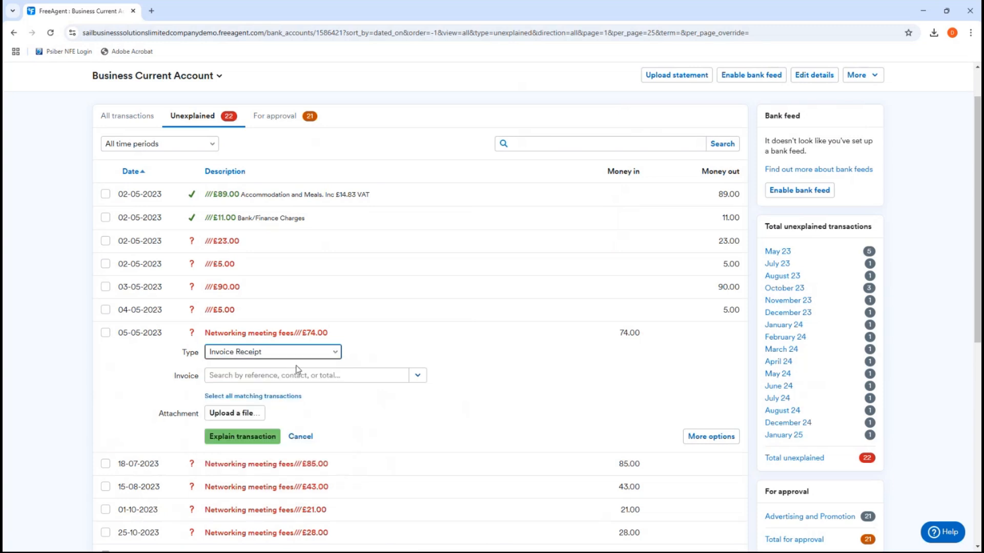
pyautogui.click(416, 376)
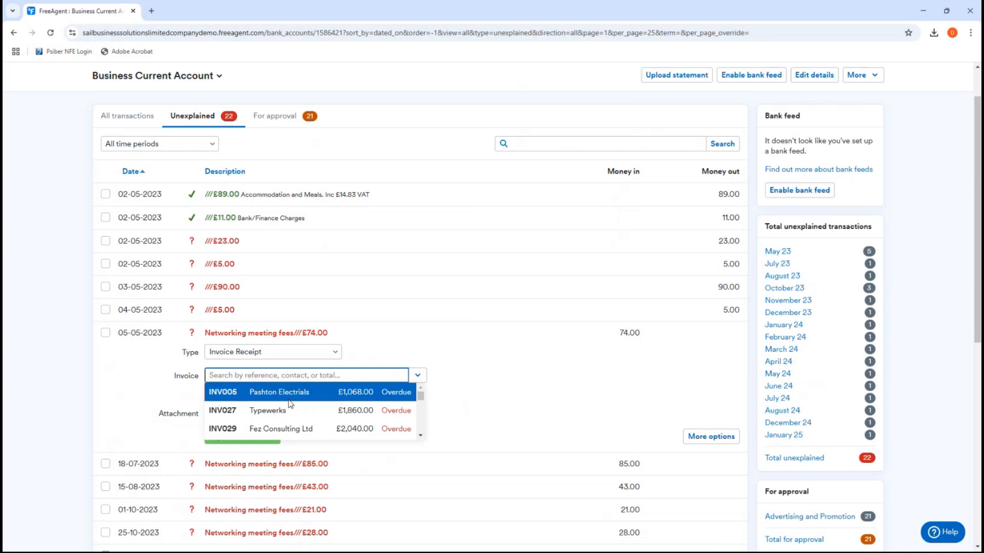
pyautogui.click(404, 333)
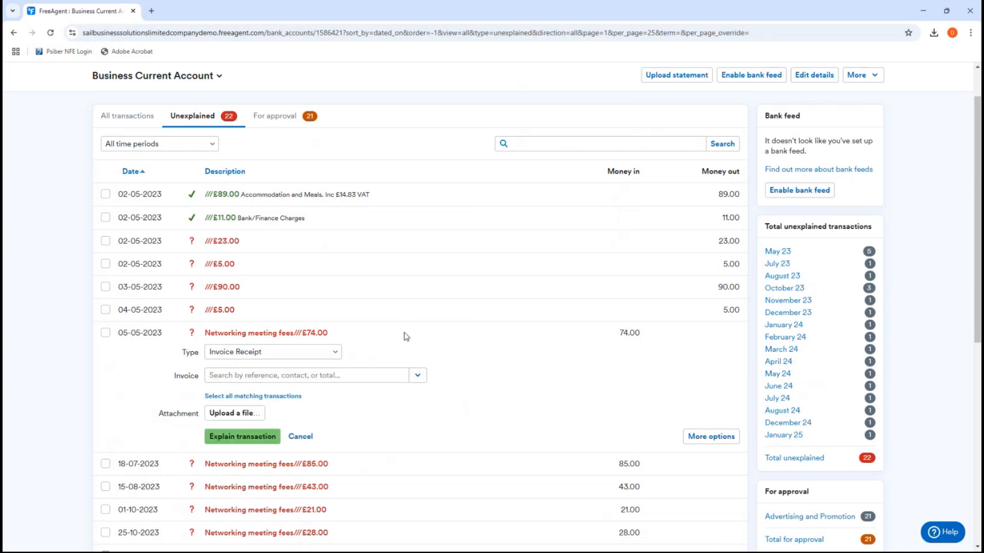
# Step: Open the Bills page in a separate browser tab and bring up the Invoices list in the current one
pyautogui.scroll(2, 404, 336)
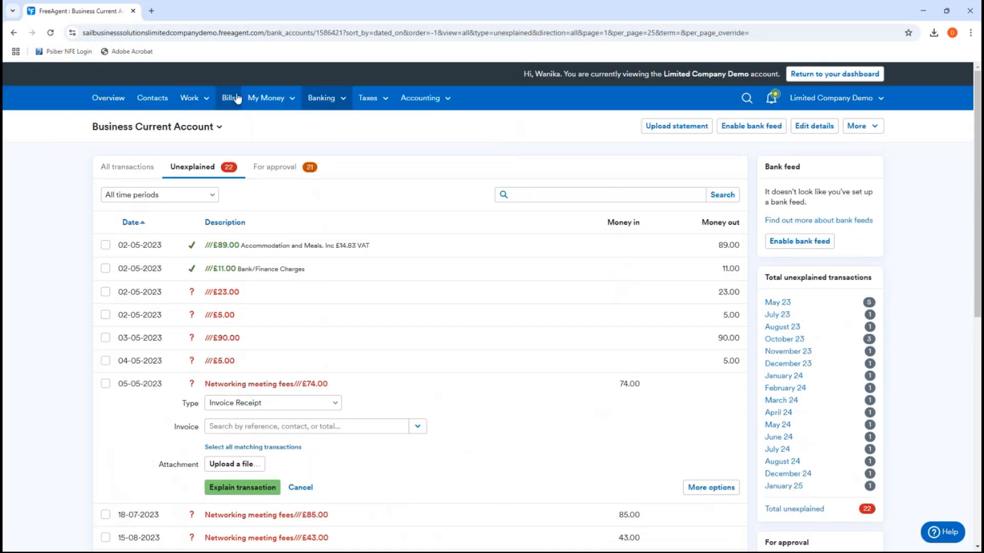
pyautogui.rightClick(236, 98)
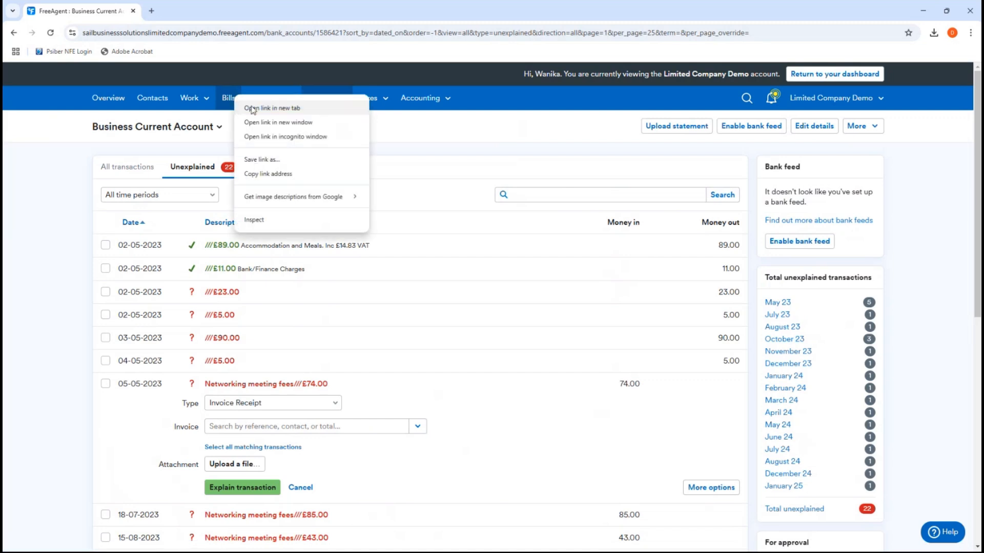
pyautogui.click(238, 110)
pyautogui.click(191, 99)
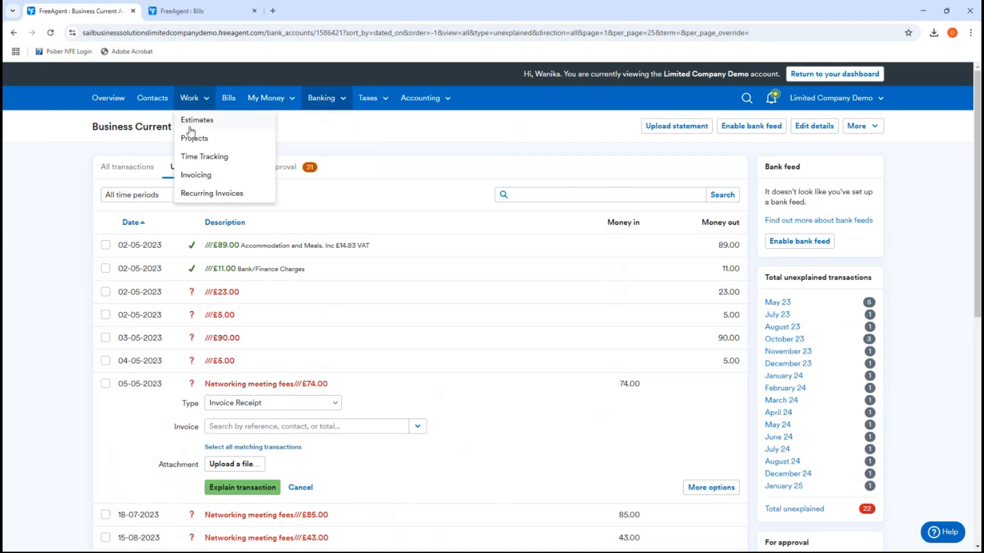
pyautogui.rightClick(207, 179)
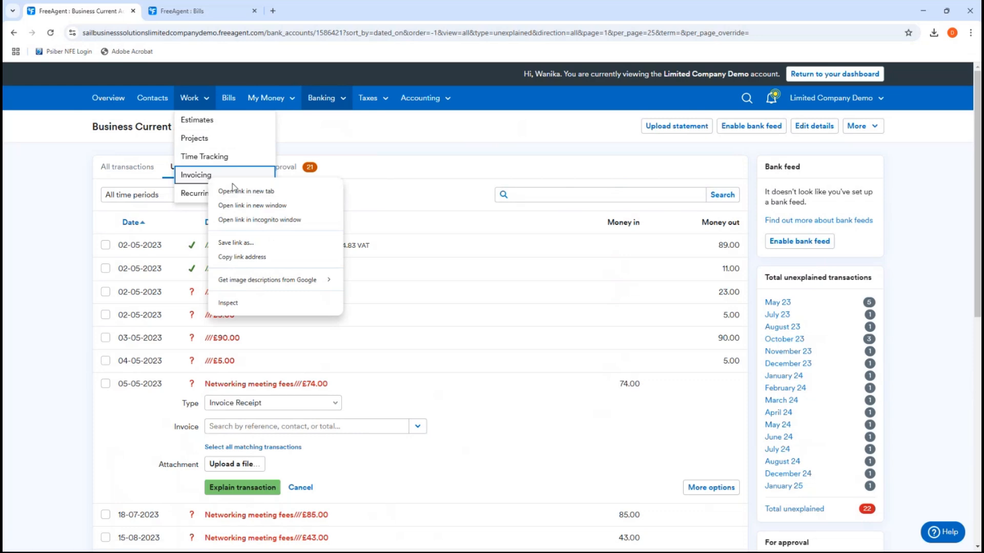
pyautogui.click(230, 181)
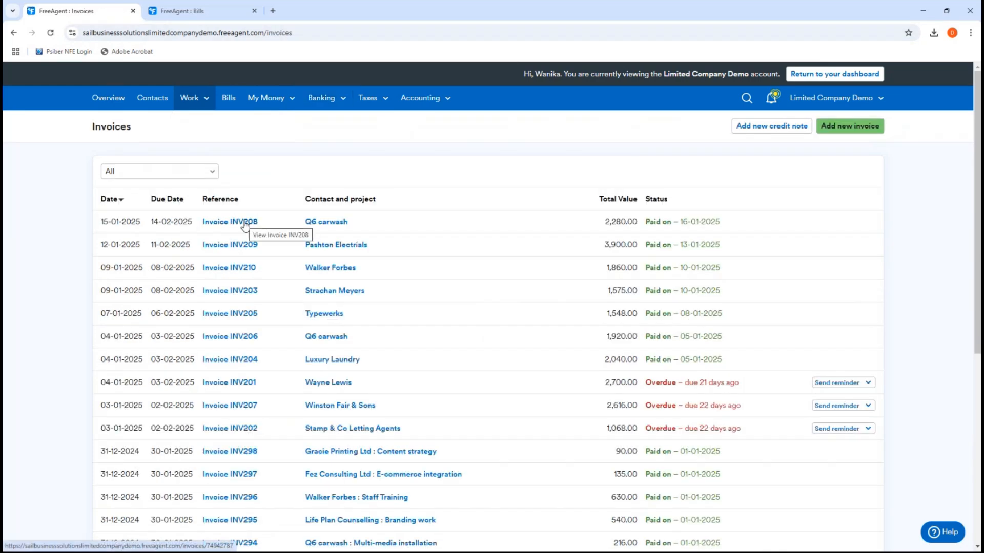
# Step: Open invoice INV208 for Q6 carwash and review its line items, VAT rates, totals and payment details
pyautogui.click(245, 224)
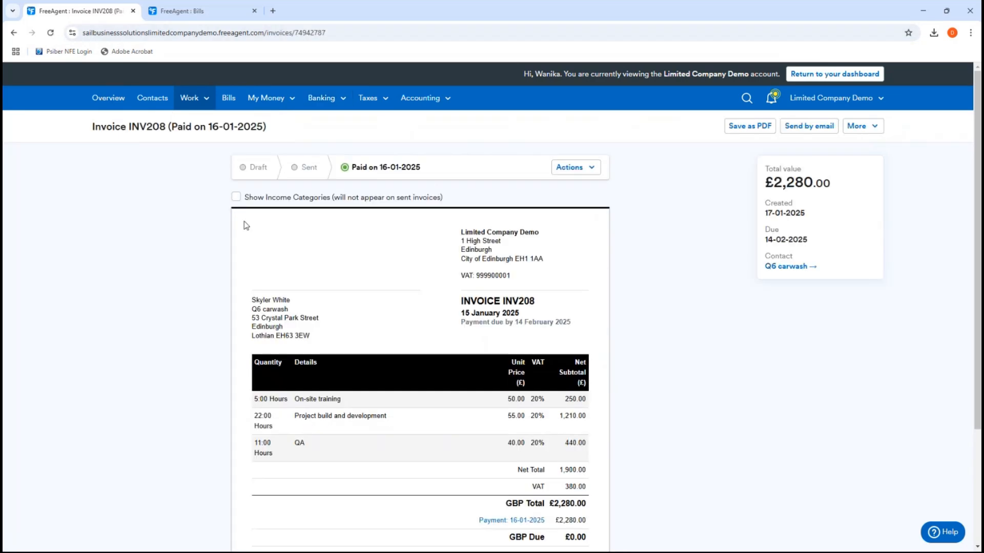
pyautogui.scroll(-3, 245, 225)
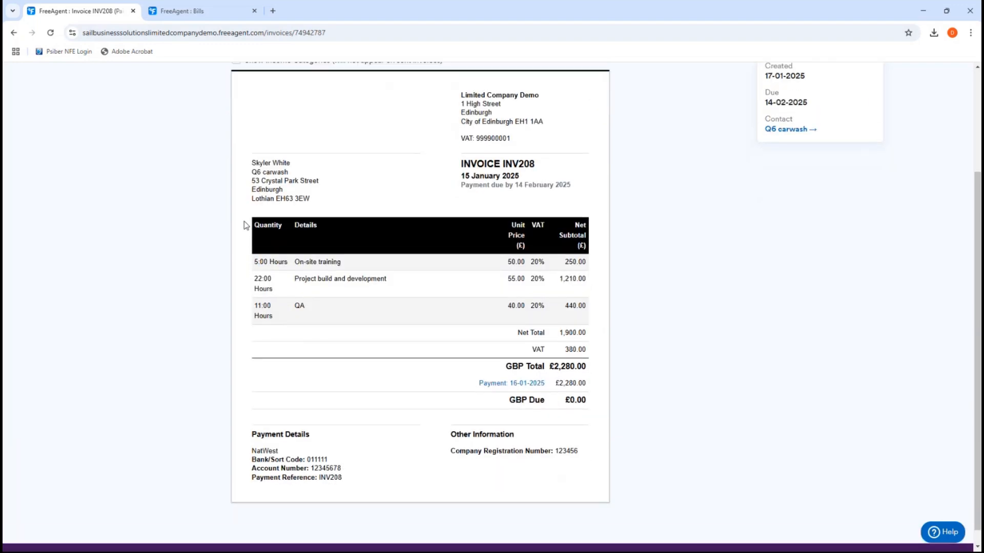
pyautogui.scroll(3, 244, 225)
pyautogui.scroll(-3, 245, 225)
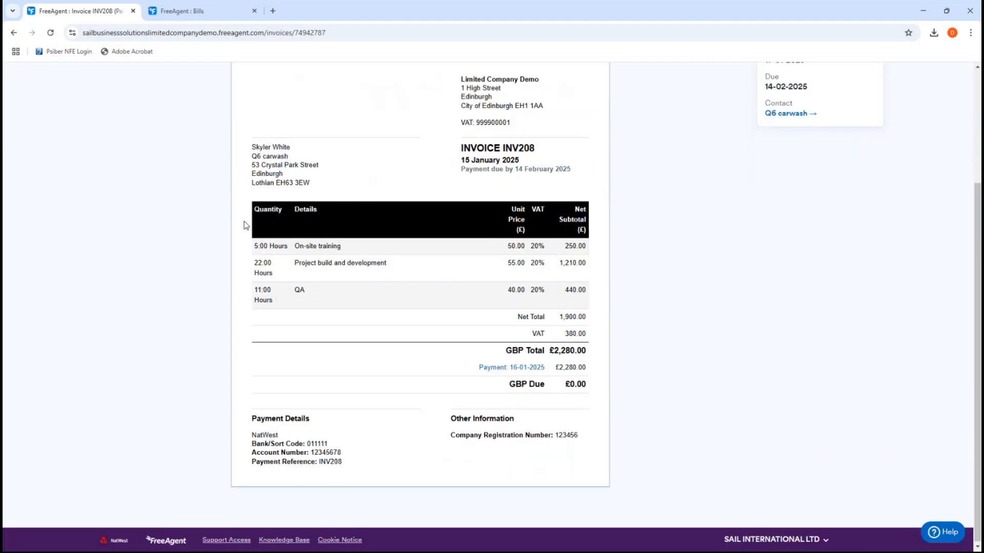
pyautogui.scroll(3, 245, 225)
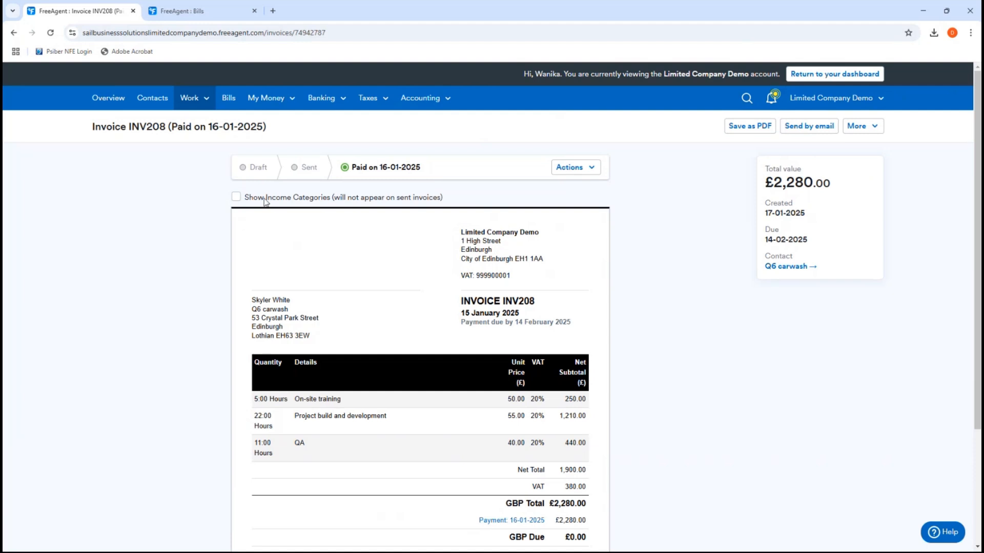
pyautogui.scroll(-2, 294, 202)
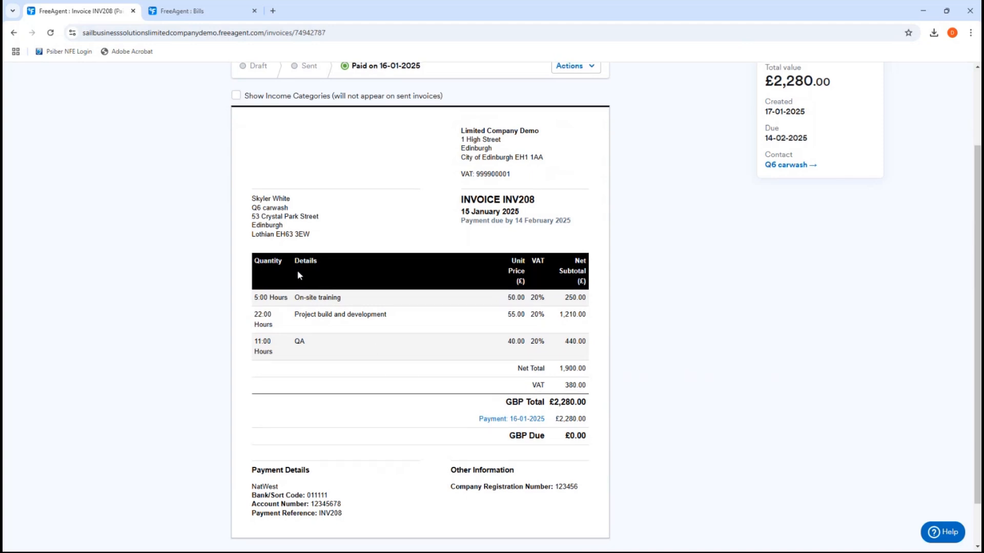
pyautogui.scroll(2, 297, 269)
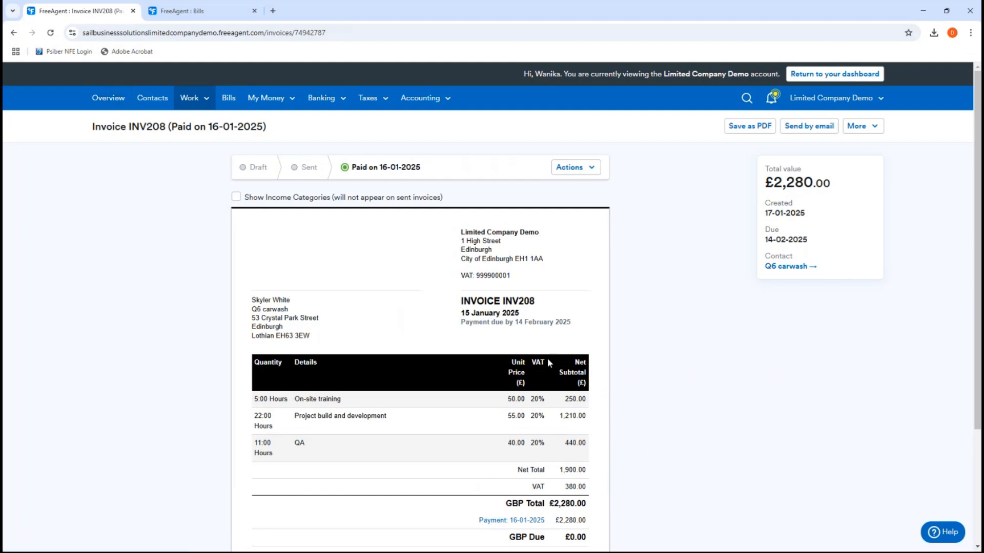
# Step: Open bill TRIP013 from the Bills page to examine the VAT on its items, and return to invoice INV208
pyautogui.click(220, 10)
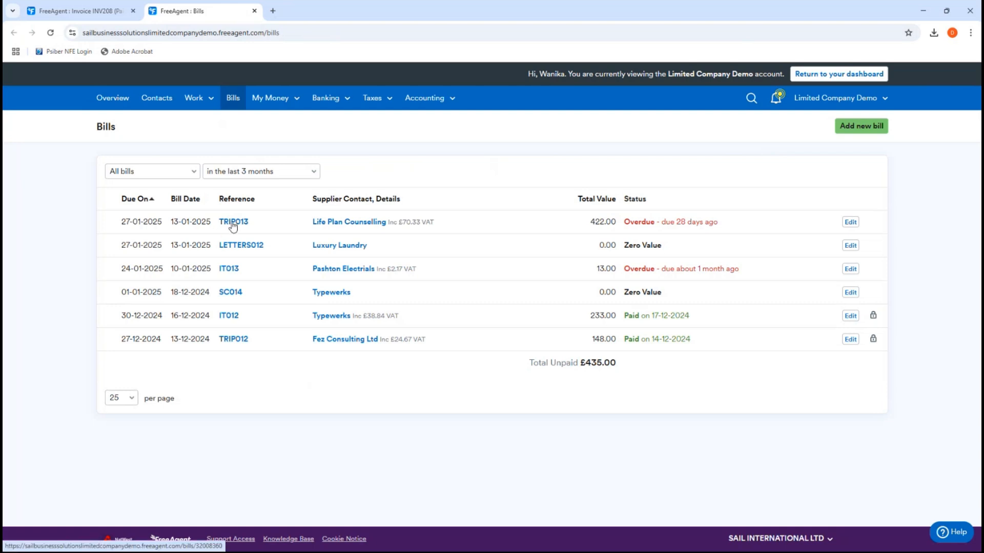
pyautogui.click(233, 223)
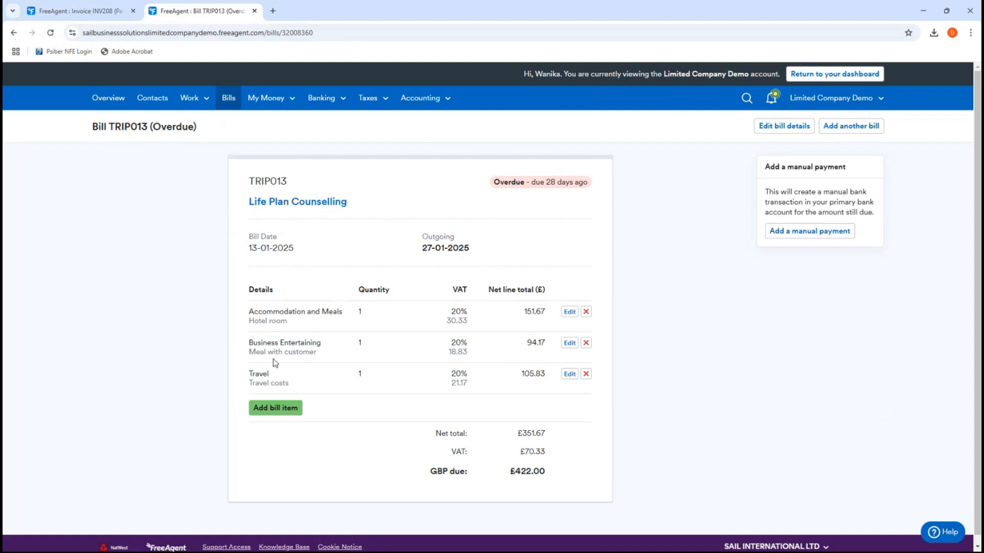
pyautogui.moveTo(458, 289); pyautogui.dragTo(485, 398)
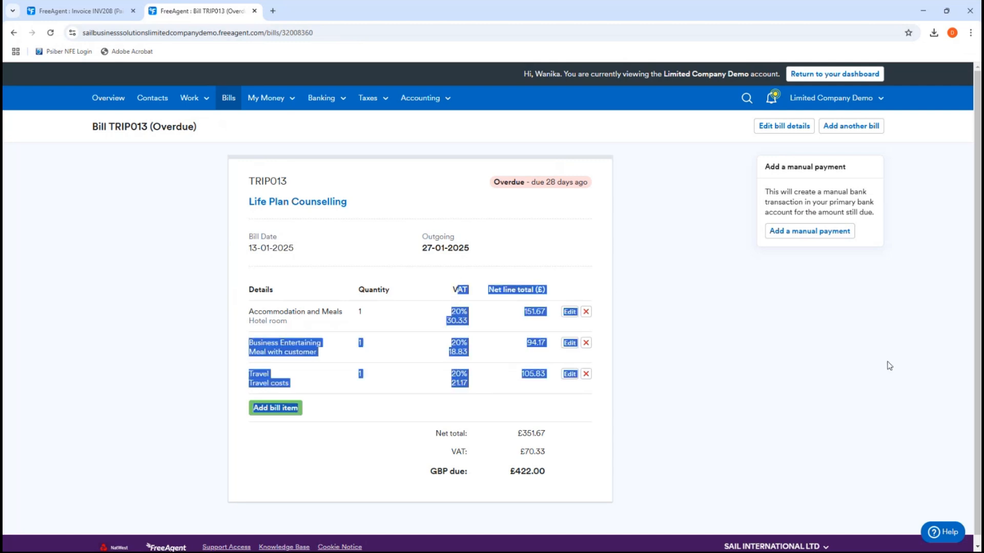
pyautogui.click(827, 364)
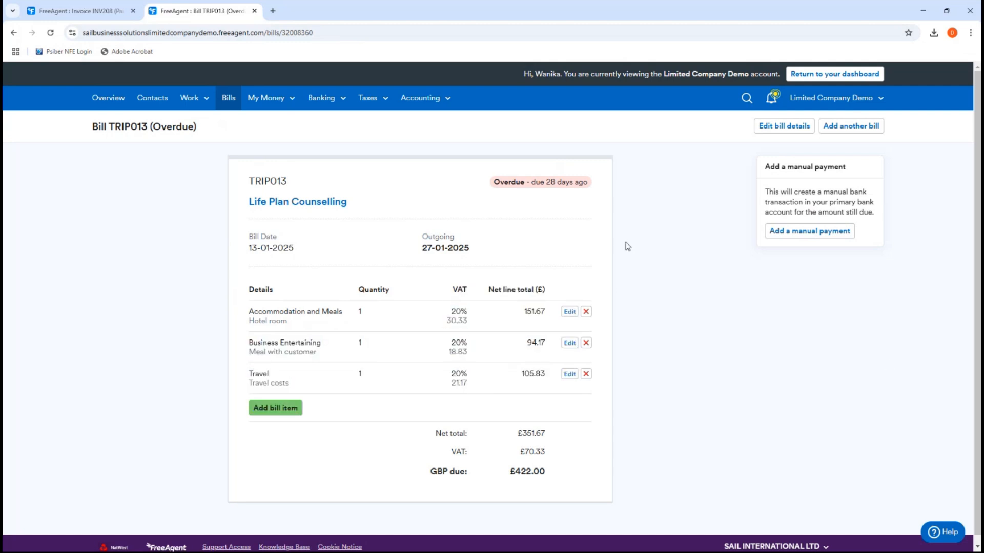
pyautogui.click(78, 13)
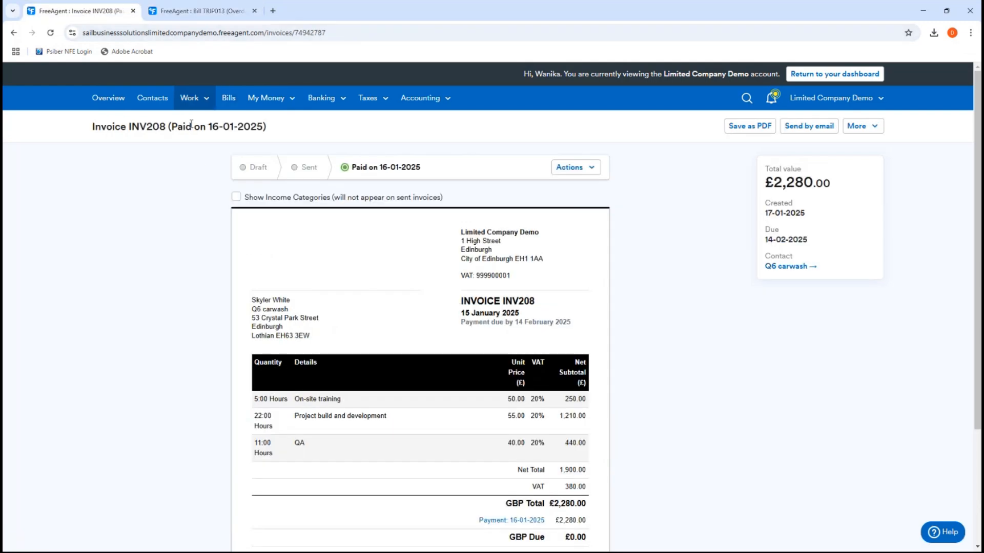